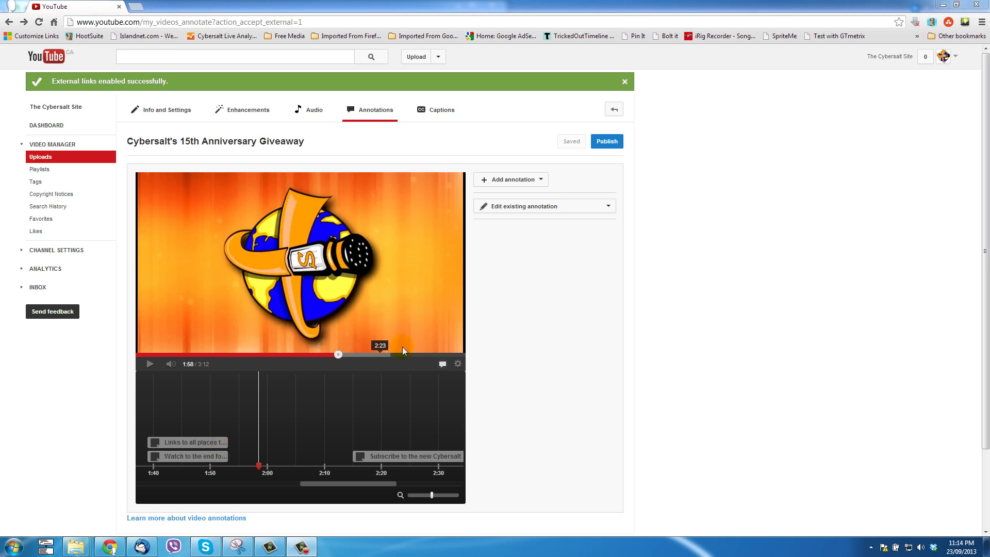
- Open the Add annotation dropdown on the giveaway video's Annotations tab
left_click(533, 181)
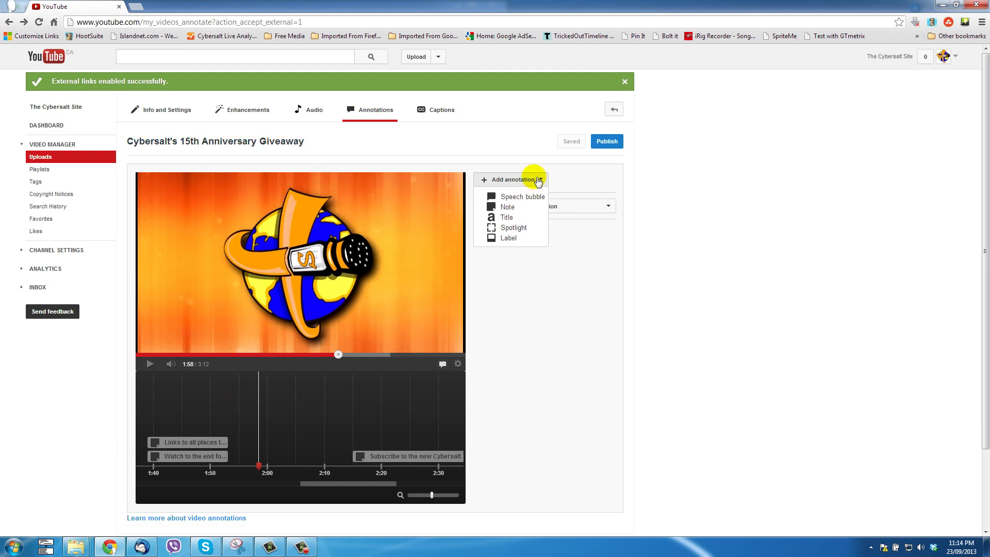
- Add a Note annotation at 1:58 and begin writing 'This is a note.' in it
left_click(517, 209)
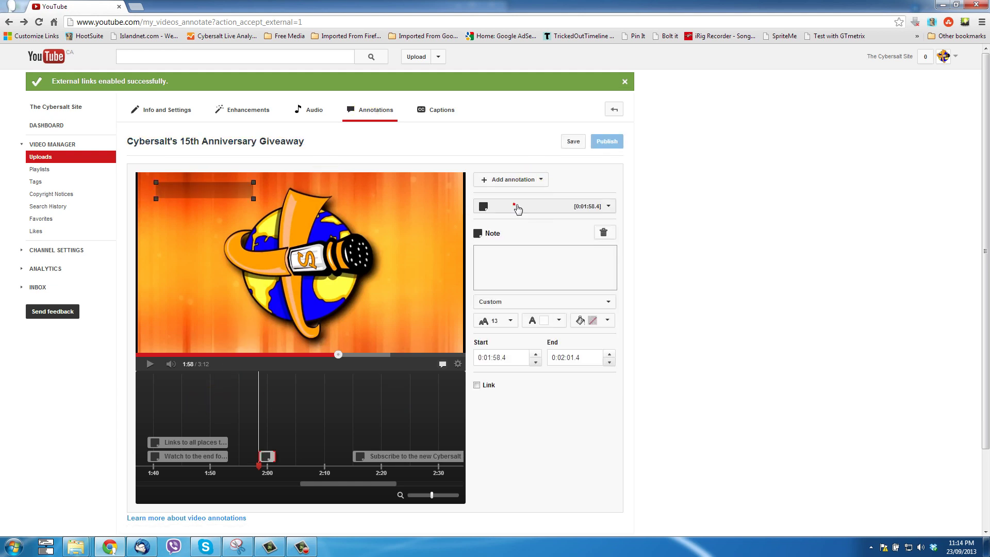
left_click(518, 267)
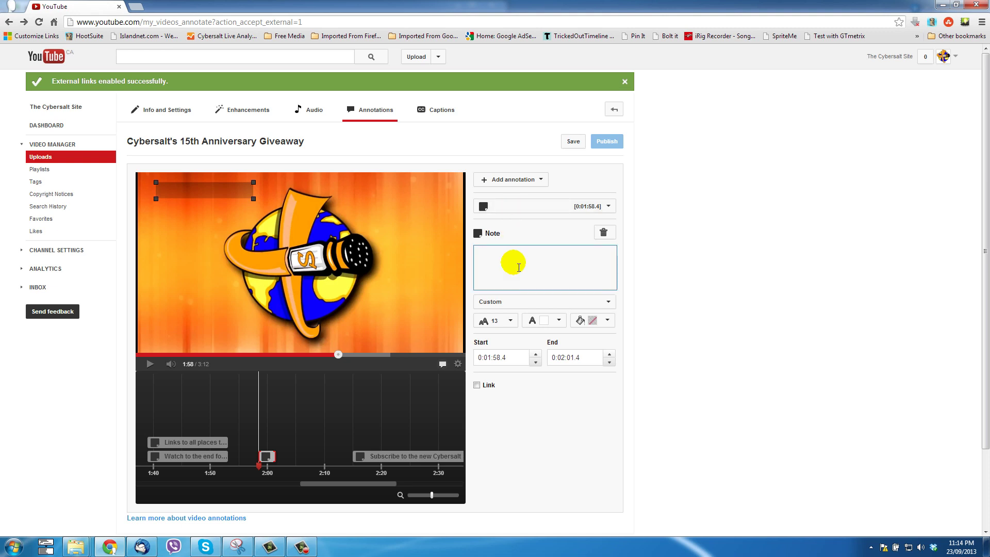
type("This is a note")
type(".")
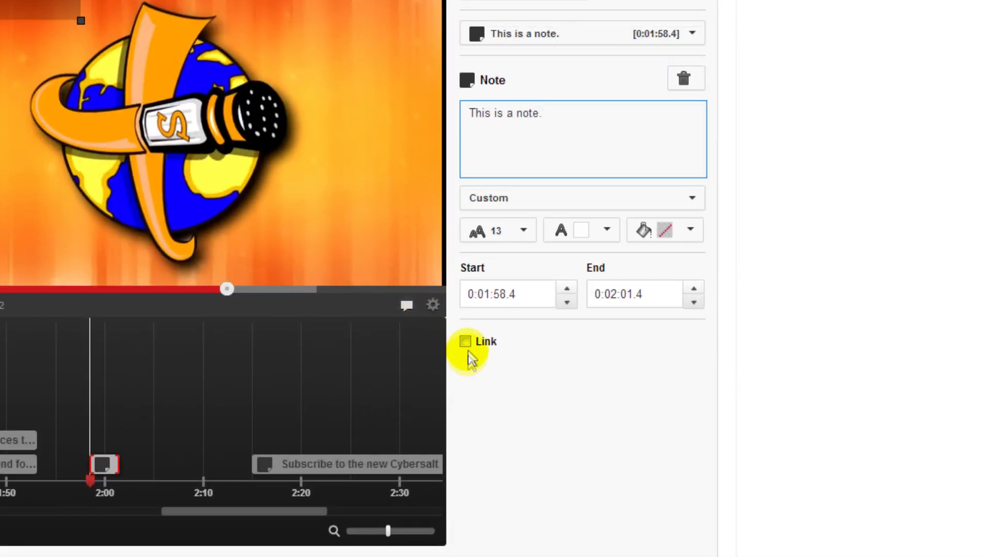
left_click(465, 341)
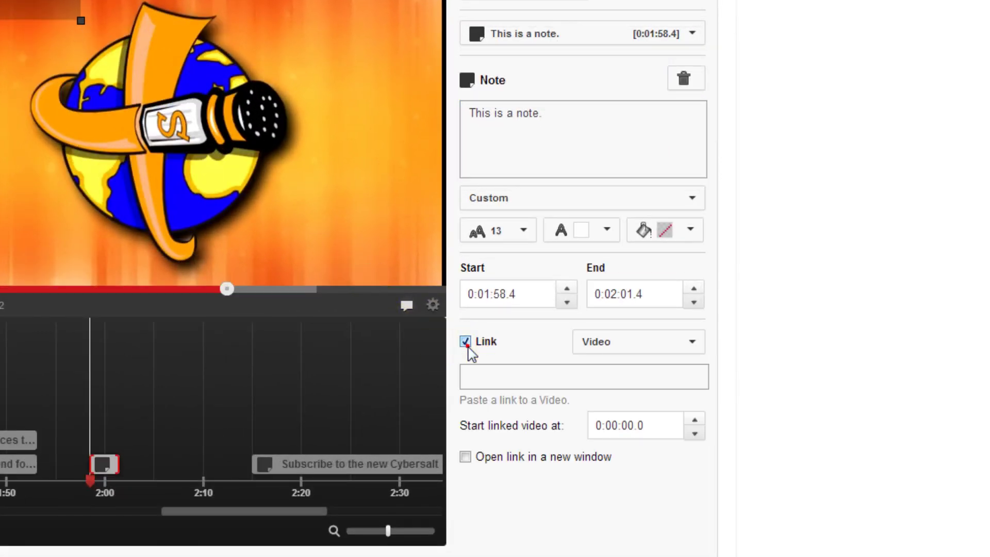
left_click(665, 341)
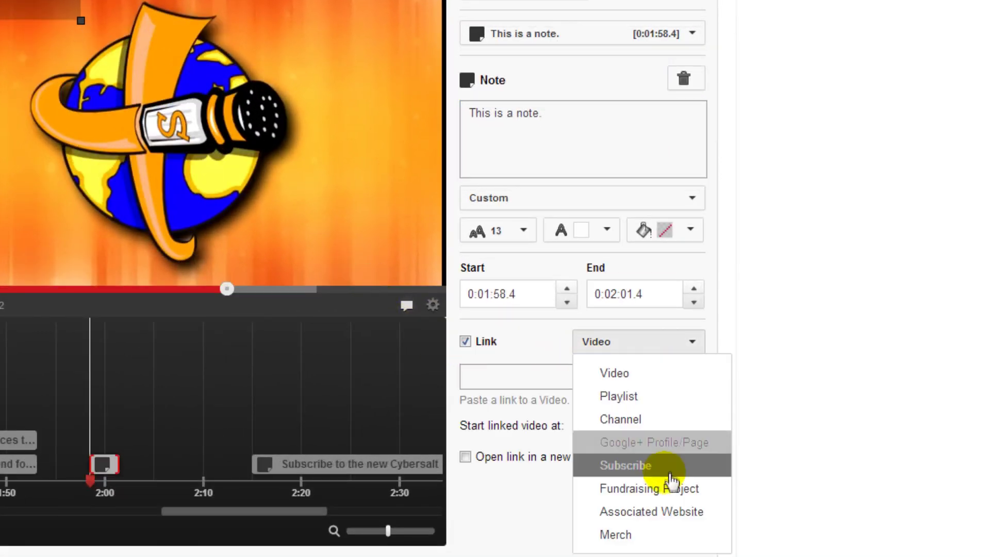
left_click(651, 511)
left_click(555, 375)
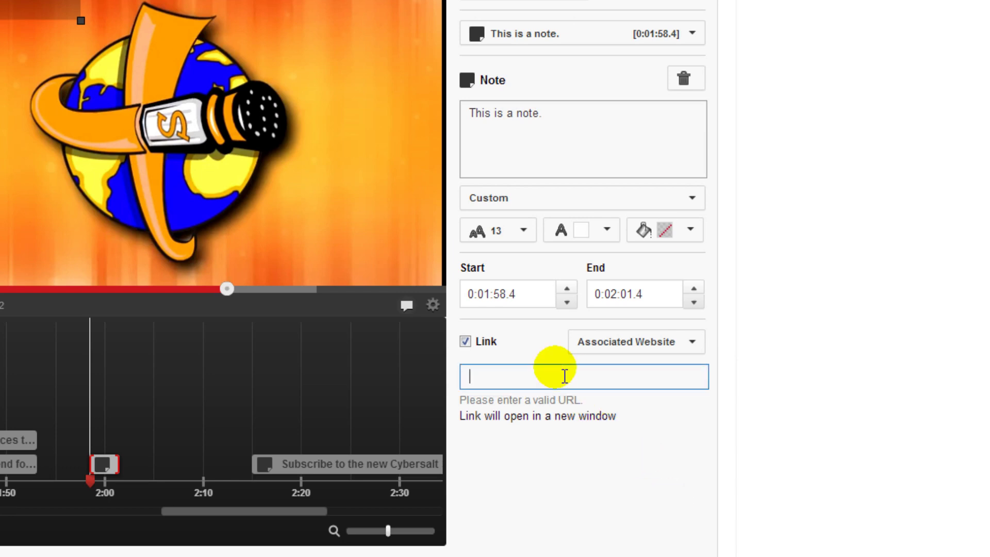
type("http:")
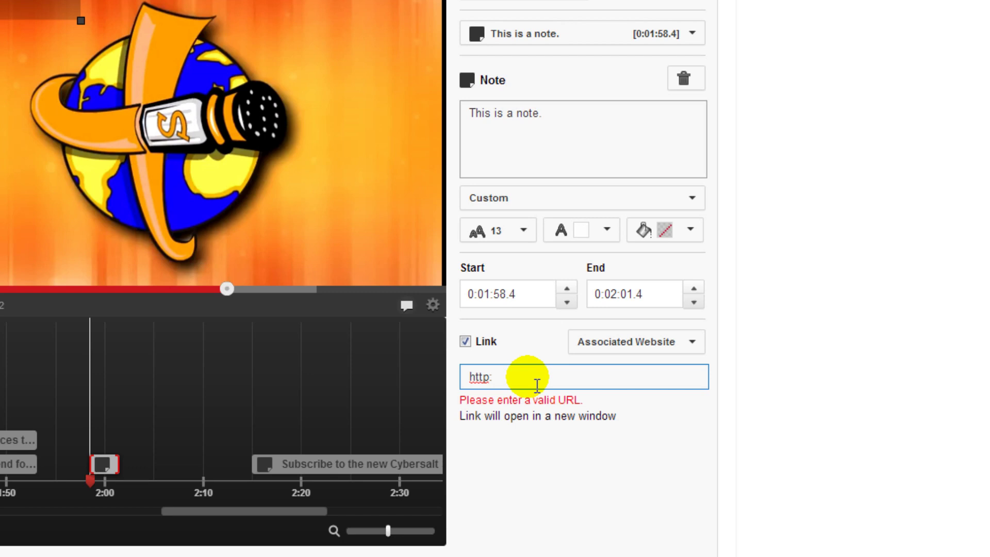
type("www.")
key("BackSpace")
key("BackSpace")
key("BackSpace")
key("BackSpace")
type("//")
type("www.cybers")
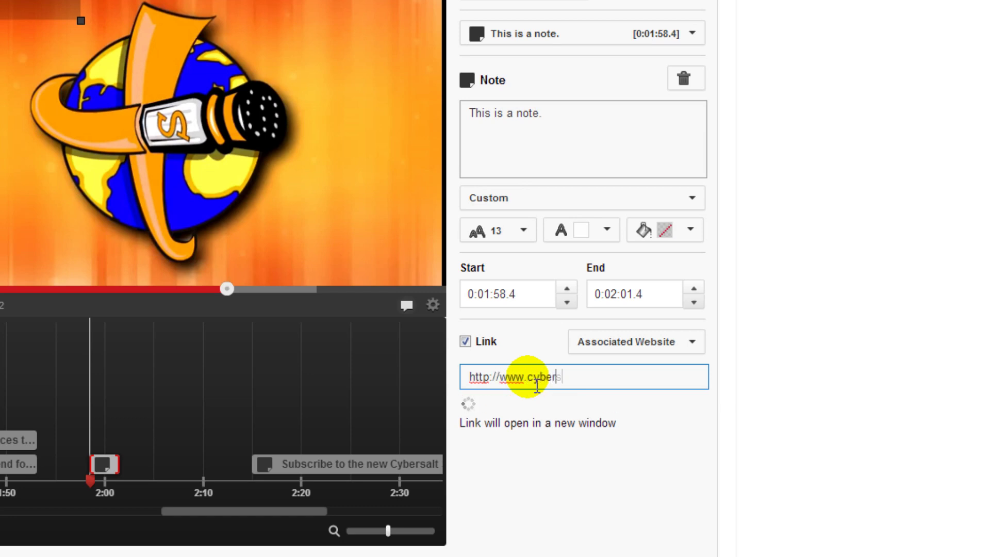
type("alt.org")
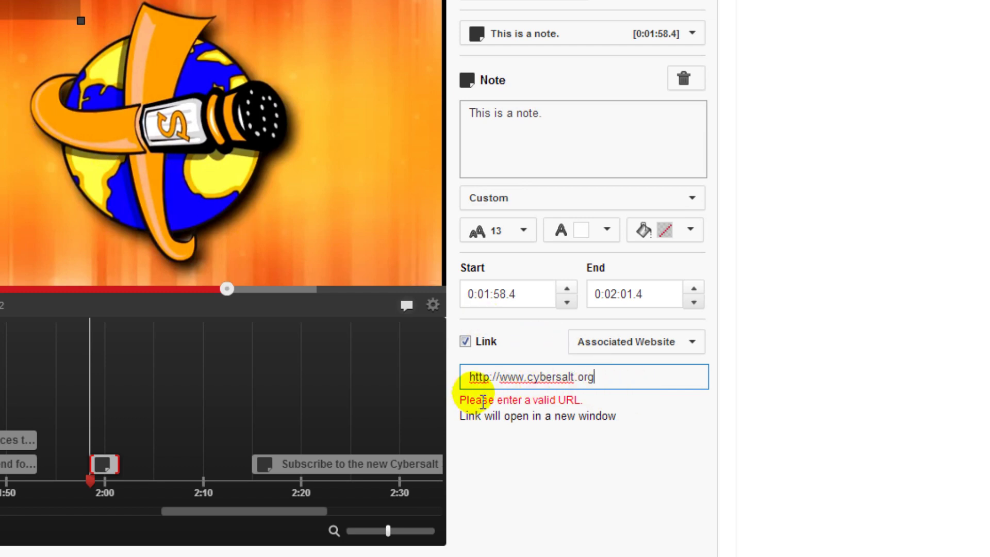
double_click(512, 377)
key("Delete")
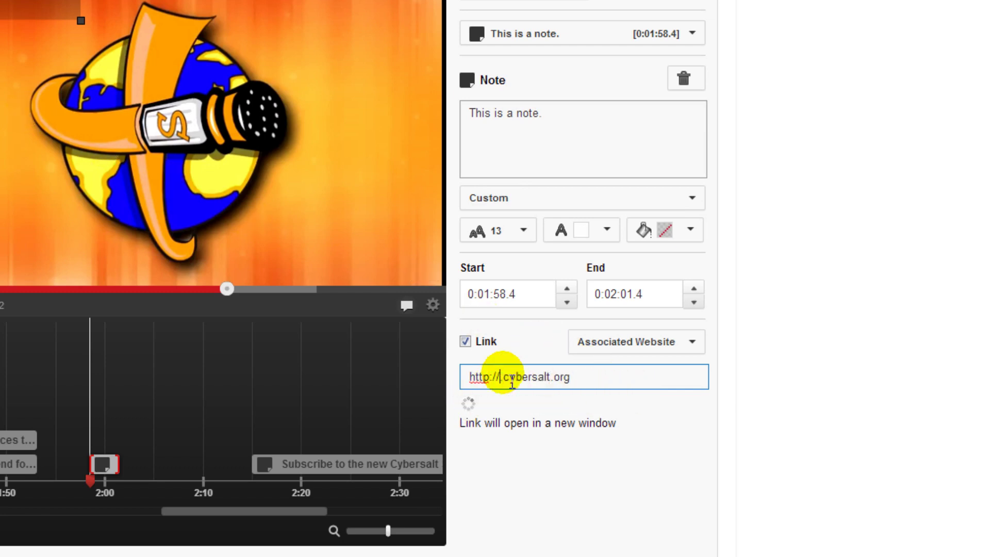
key("Delete")
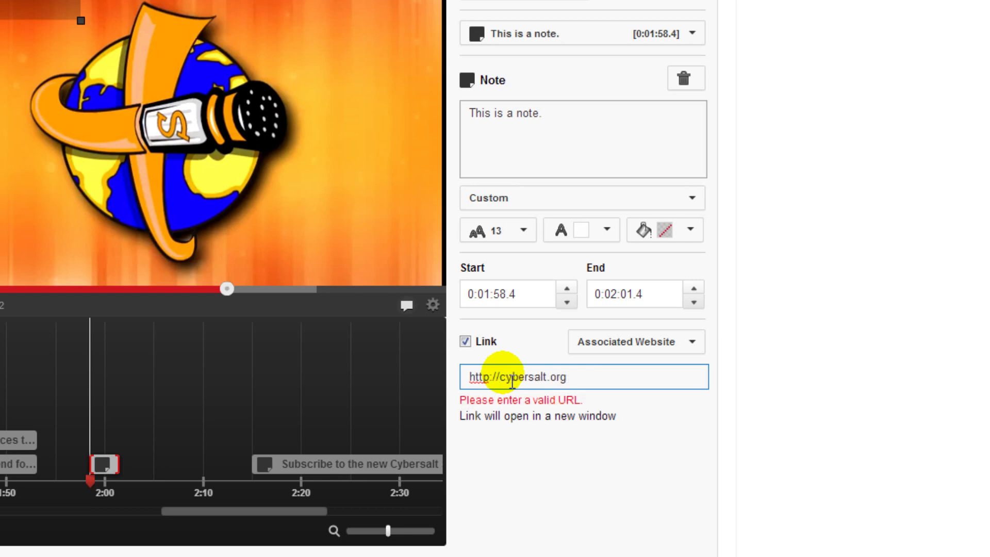
type("www.")
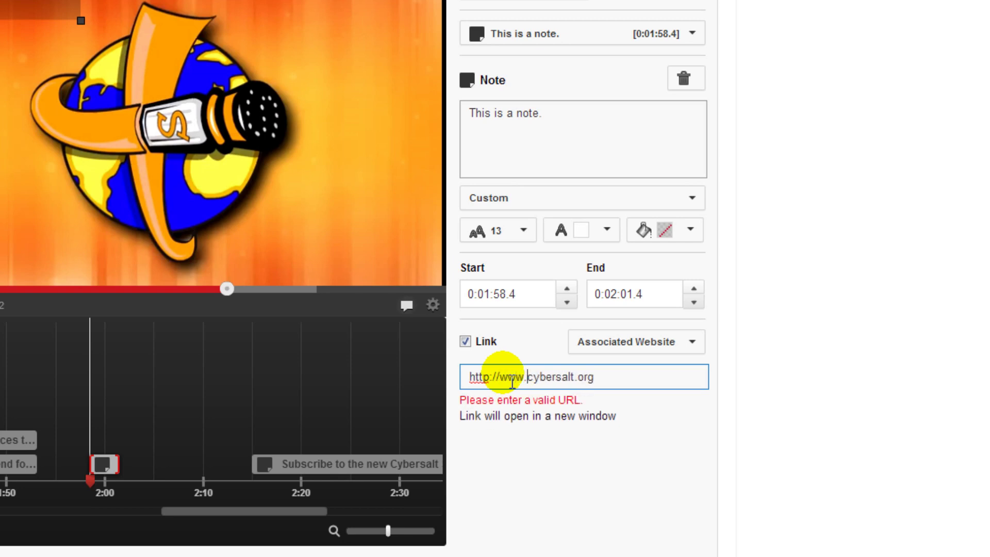
left_click_drag(504, 376, 464, 376)
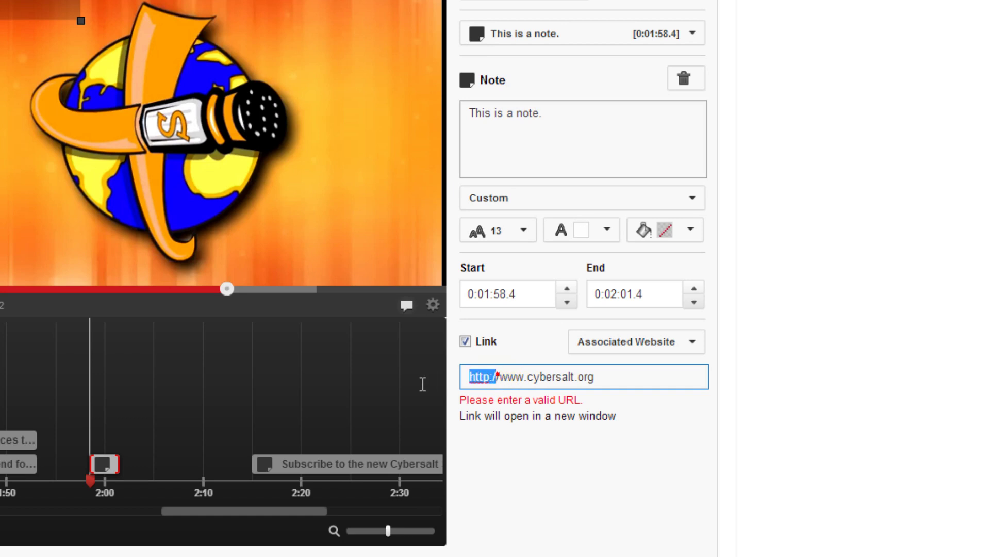
key("Delete")
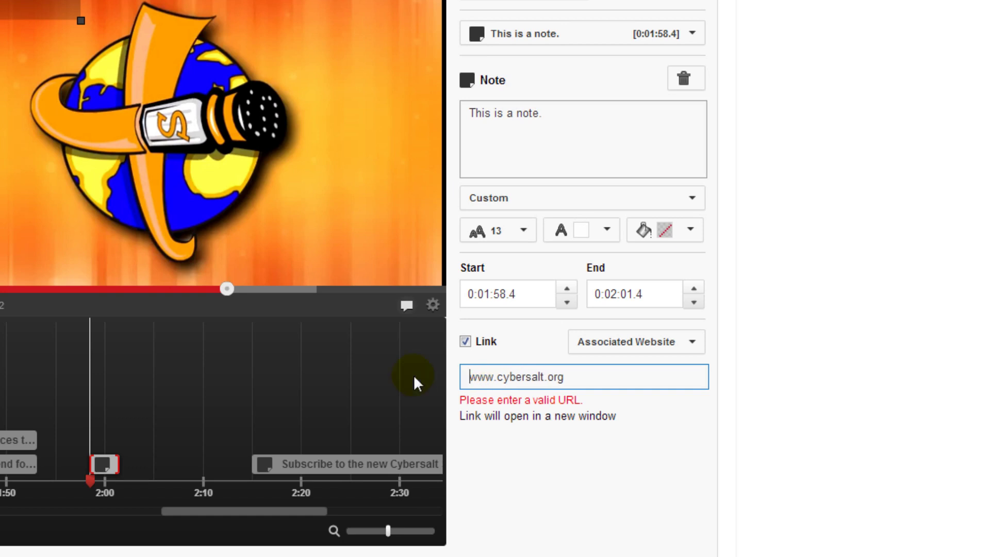
type("http://")
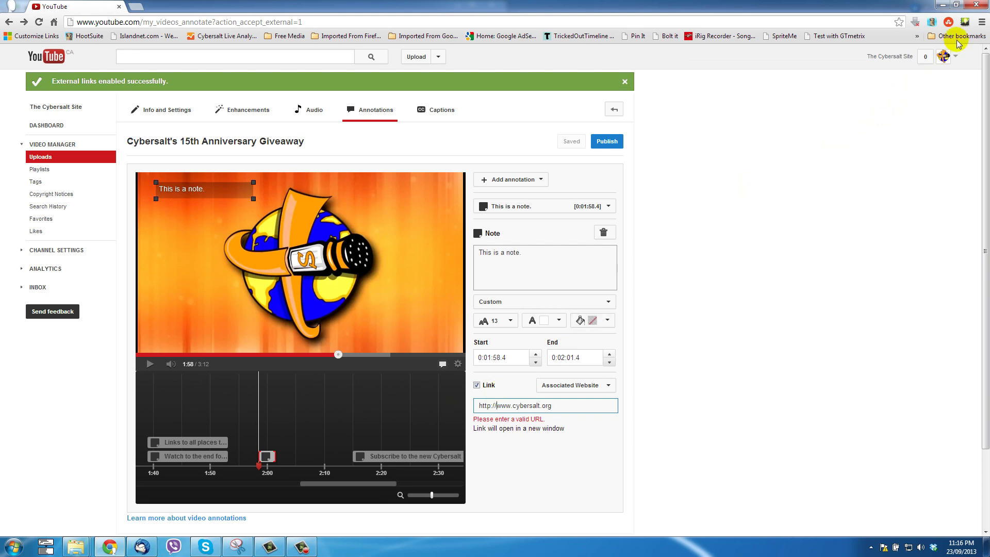
- Delete Chrome's cookies, site data and cache from the beginning of time
left_click(982, 21)
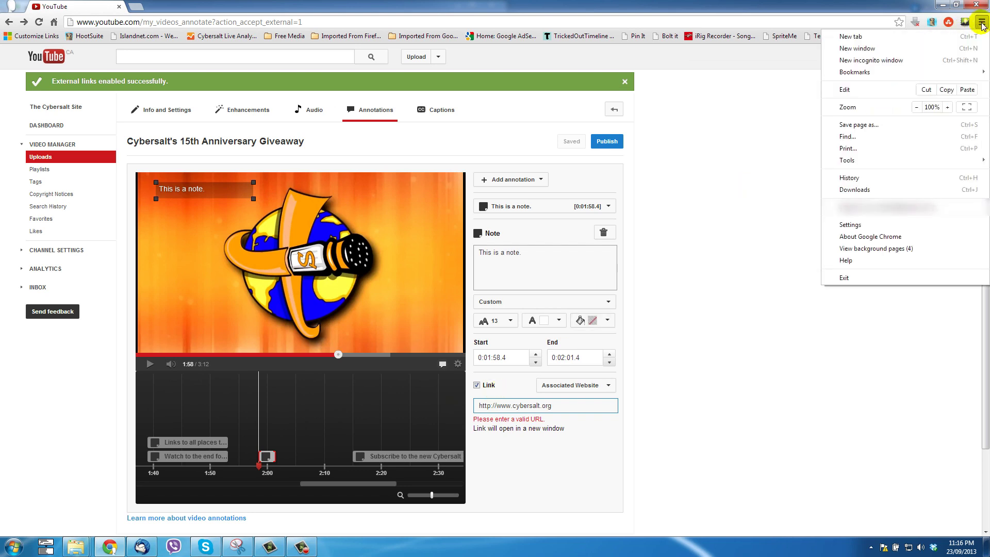
left_click(850, 224)
left_click(22, 80)
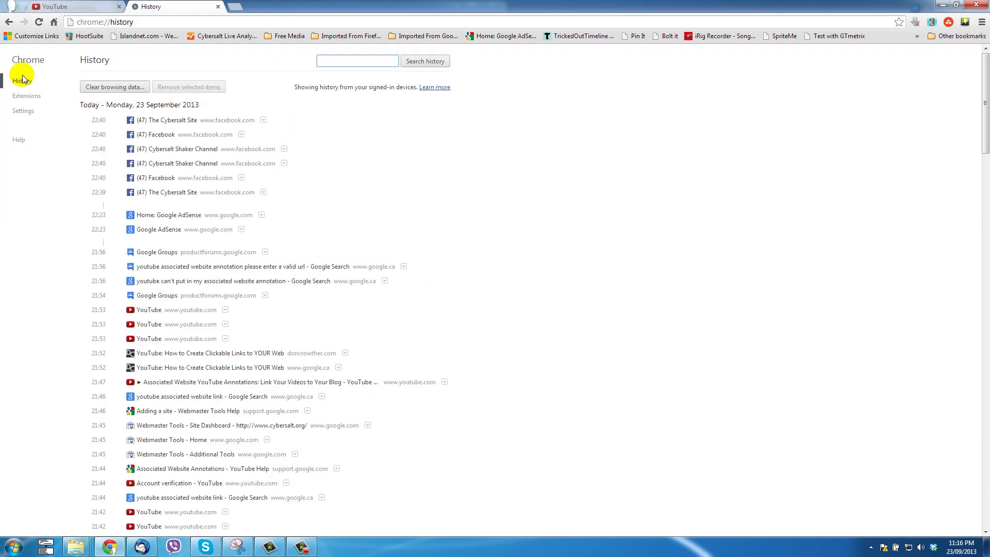
left_click(121, 86)
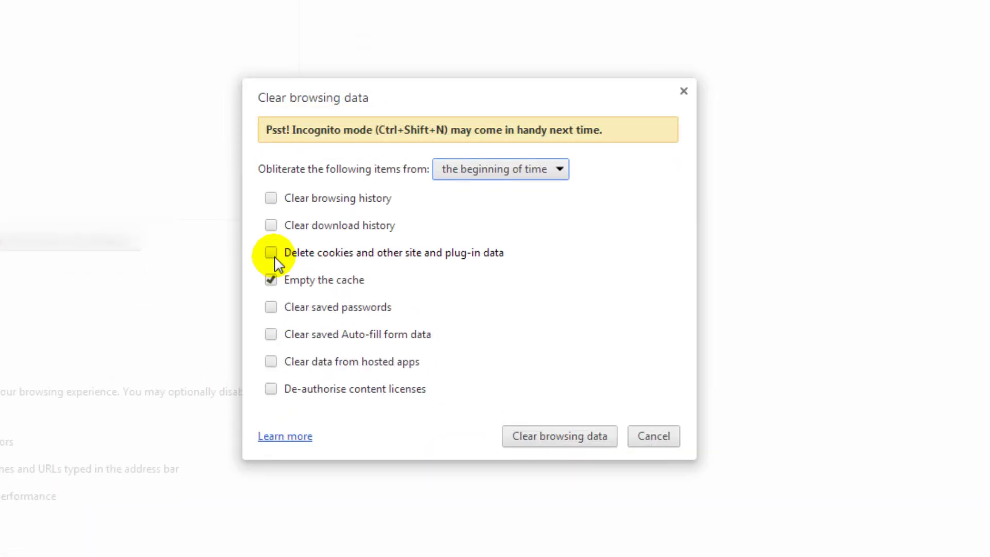
left_click(271, 253)
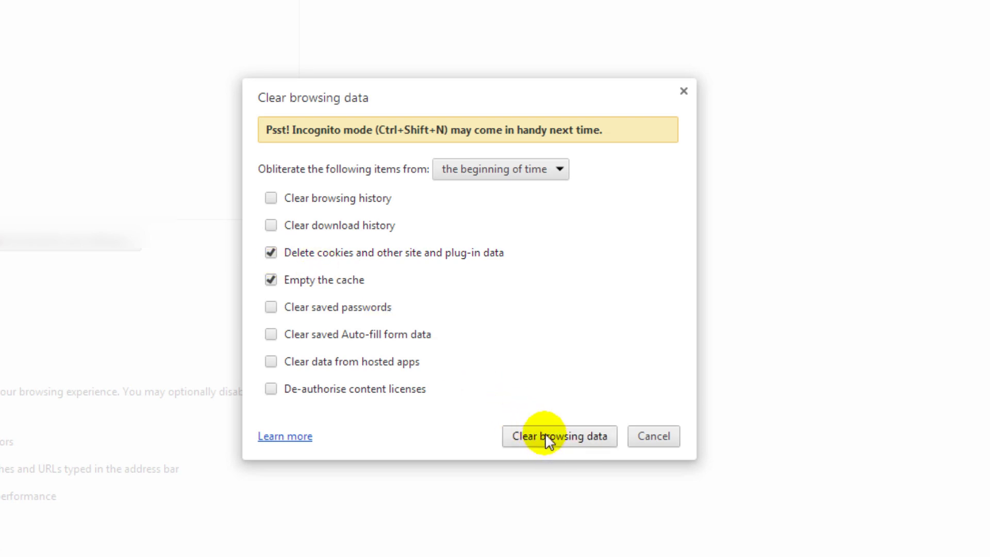
left_click(545, 433)
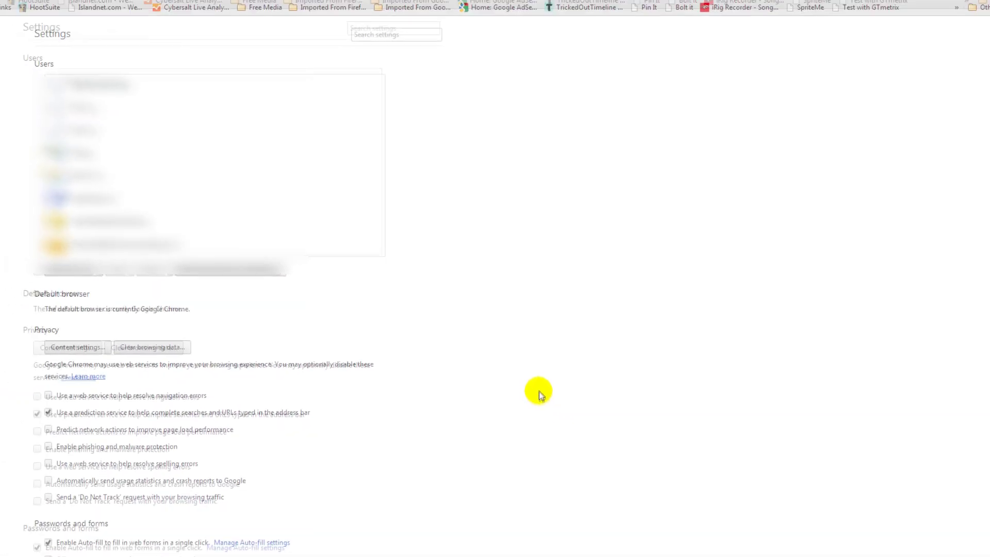
- Close Chrome Settings and reload the annotations page, confirming form resubmission
left_click(218, 8)
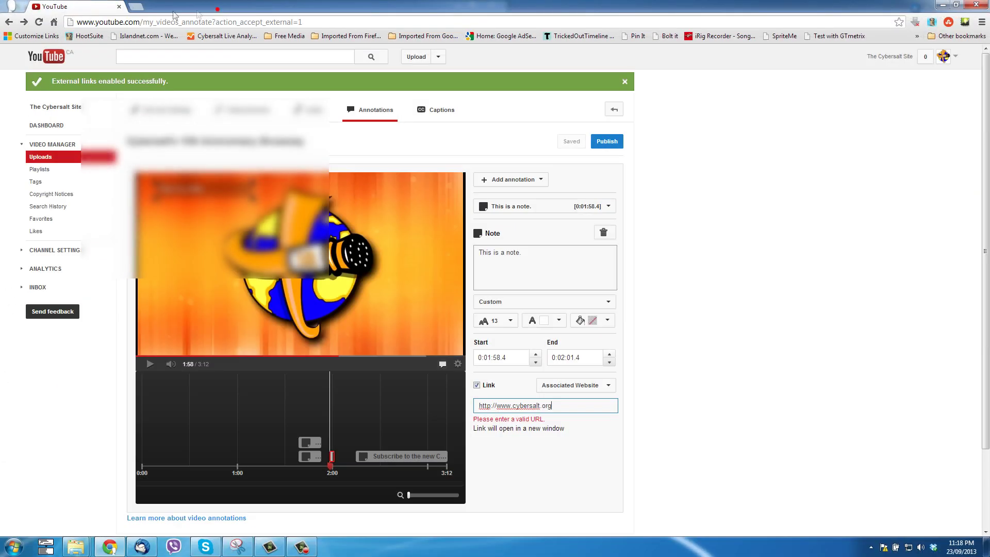
key("F5")
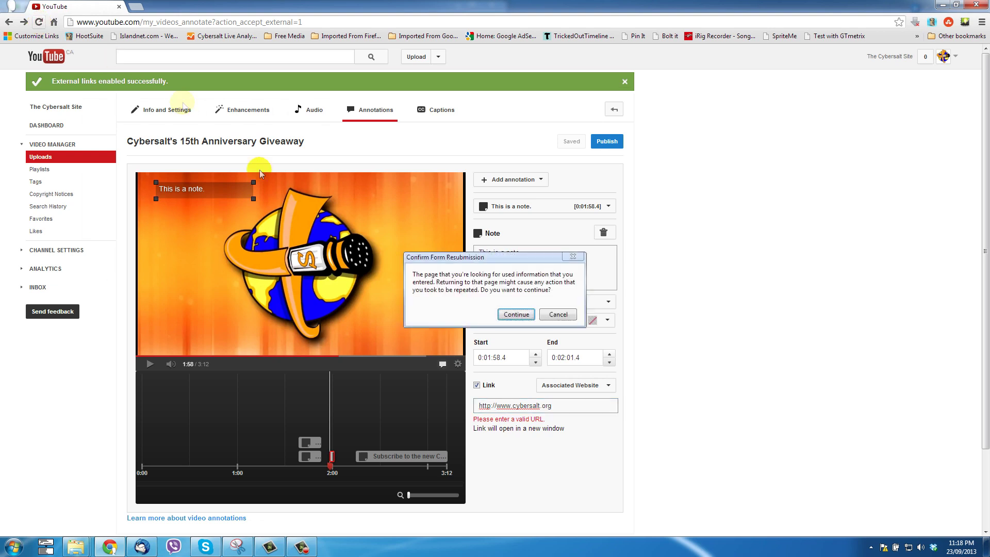
left_click(516, 314)
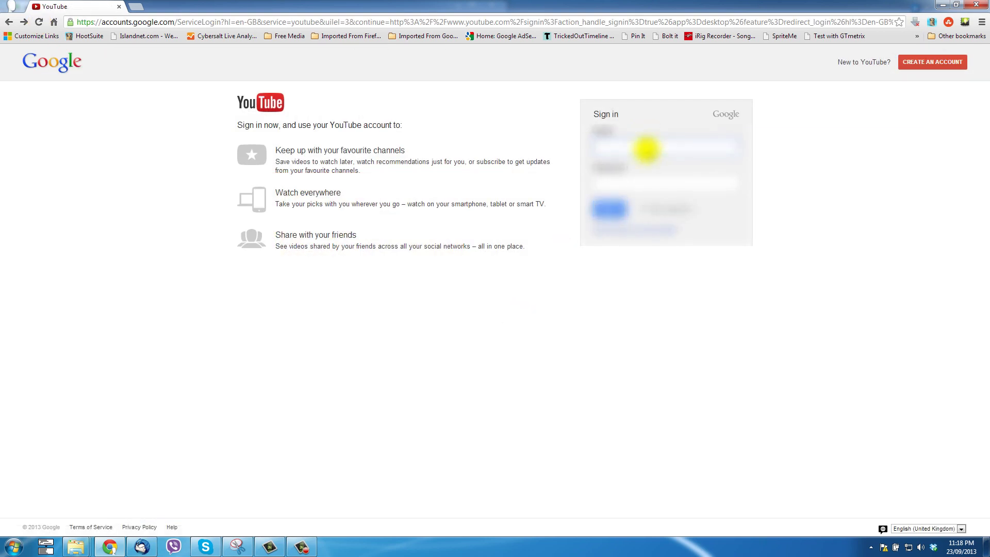
- Sign back in to YouTube with the suggested email and password
left_click(645, 149)
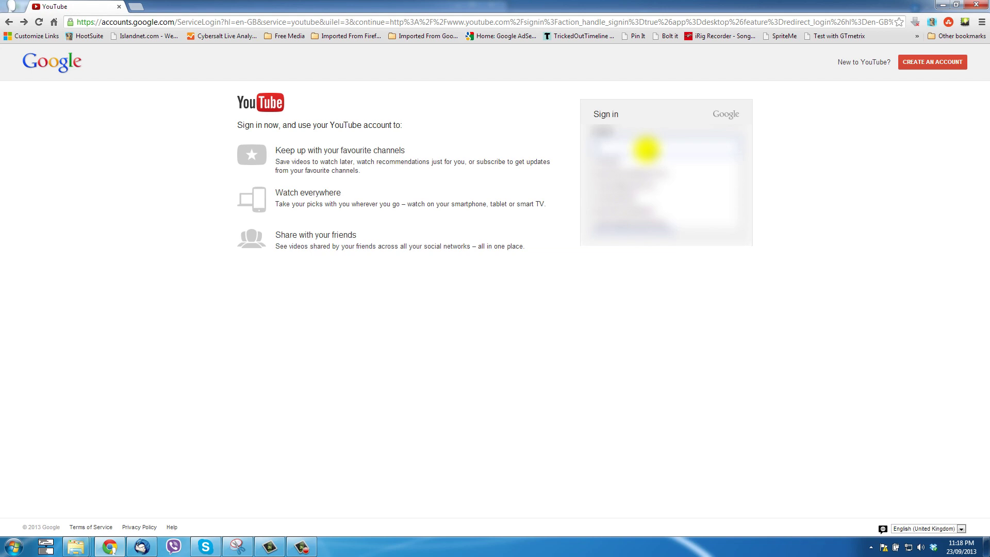
left_click(638, 180)
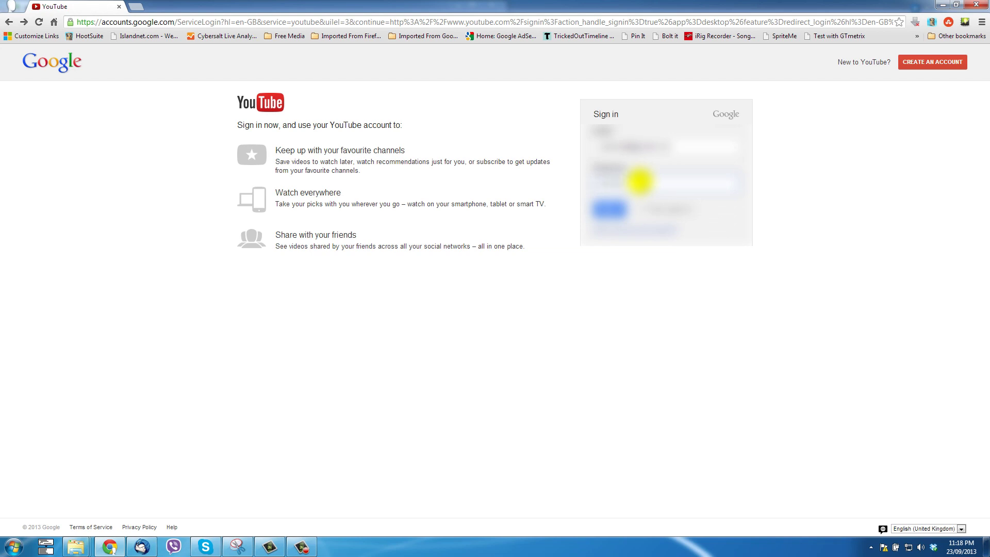
key("Return")
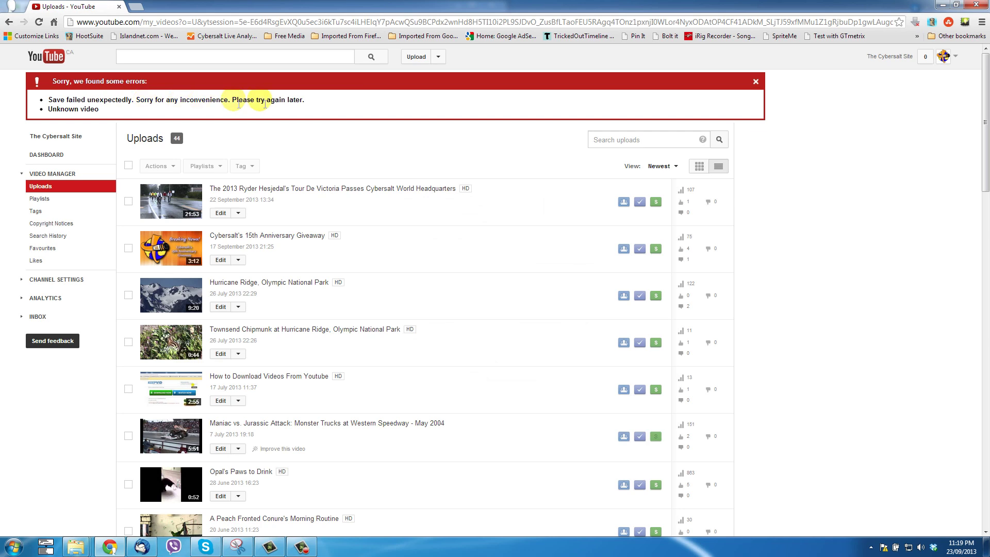
- Reopen the giveaway video's annotations editor from Video Manager and select the note near 2:00
left_click(439, 58)
left_click(424, 88)
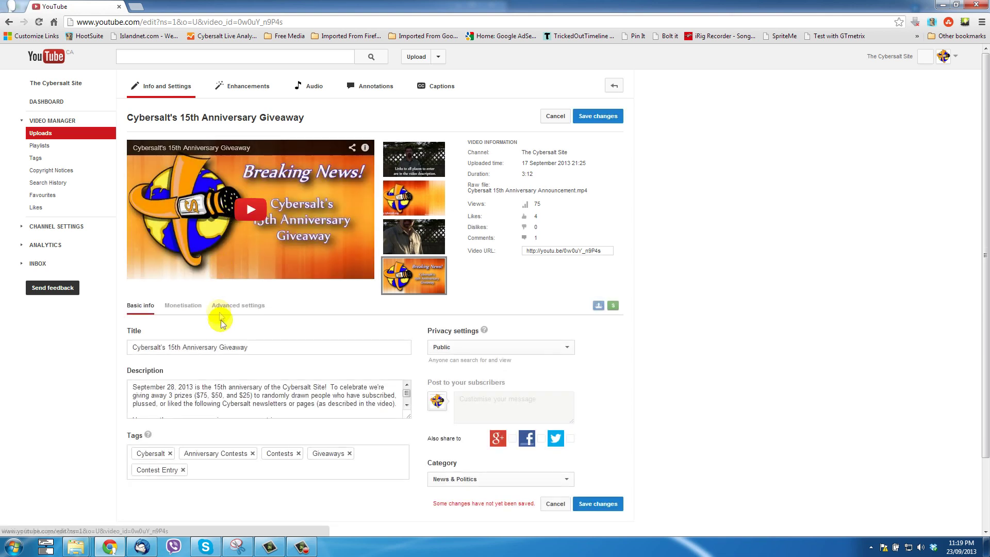
left_click(376, 86)
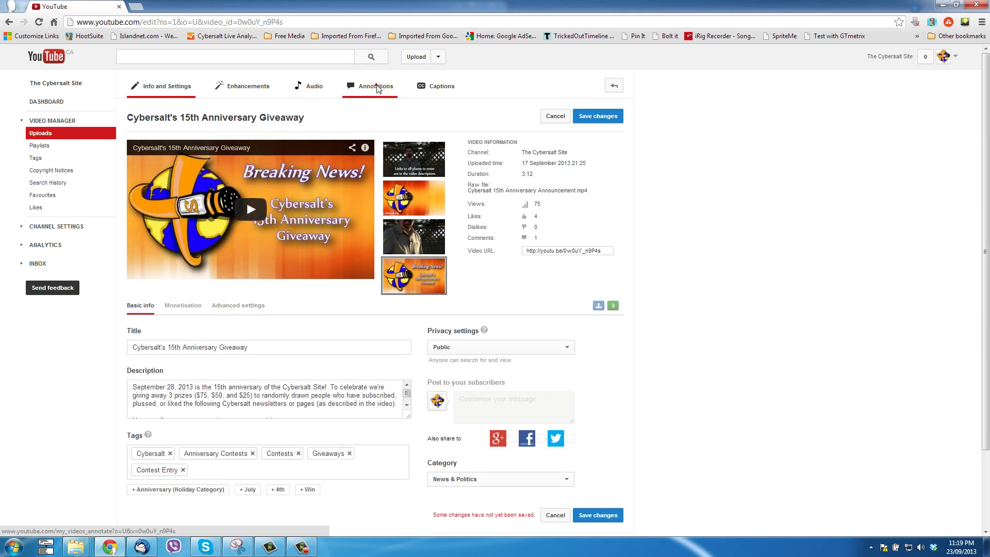
left_click(488, 302)
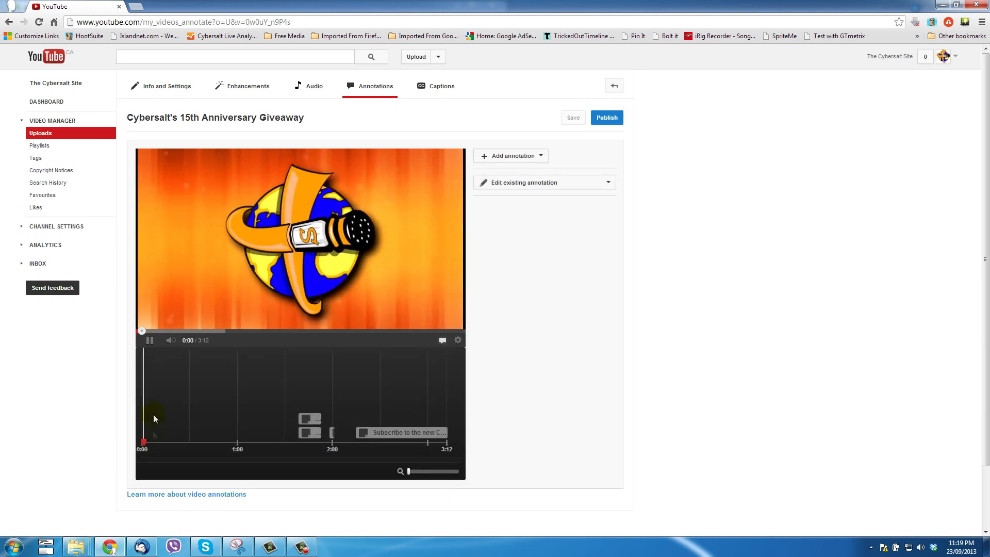
left_click(331, 432)
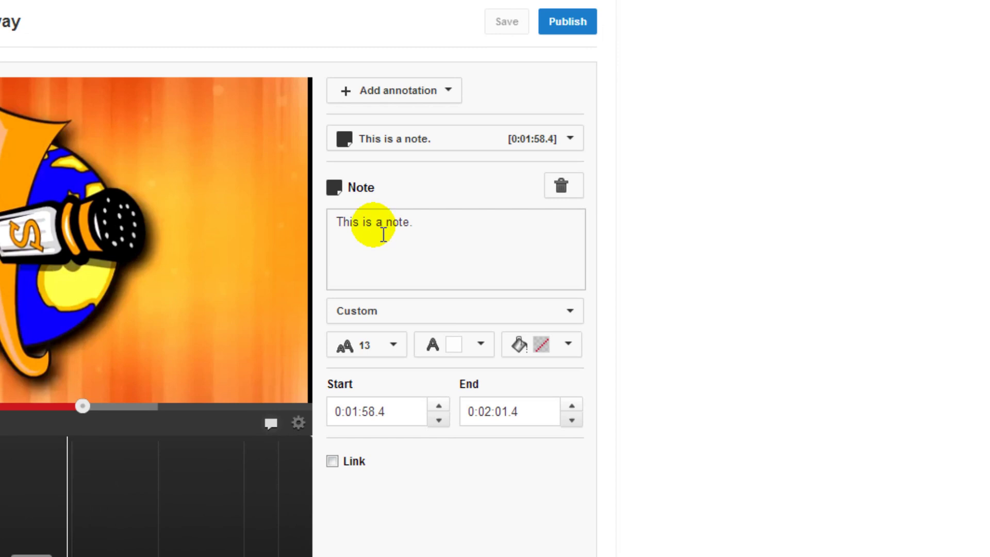
left_click(382, 232)
left_click(332, 462)
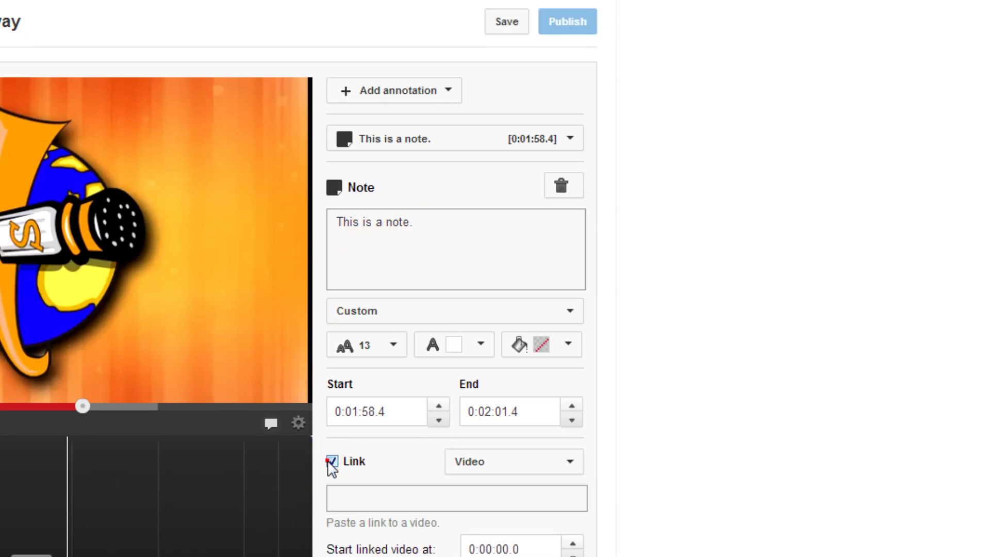
left_click(503, 461)
left_click(526, 553)
left_click(441, 498)
type("http://www.")
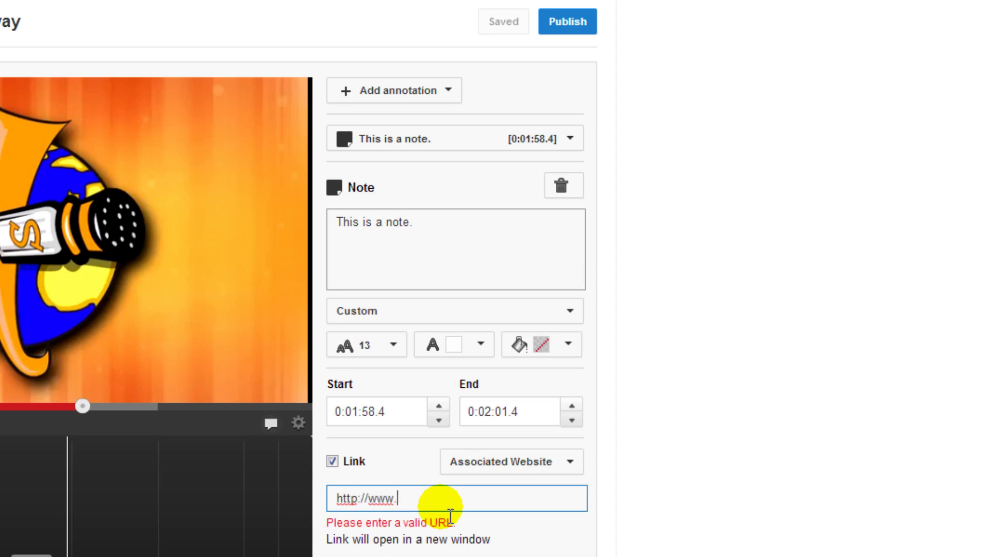
type("cybersalt.or")
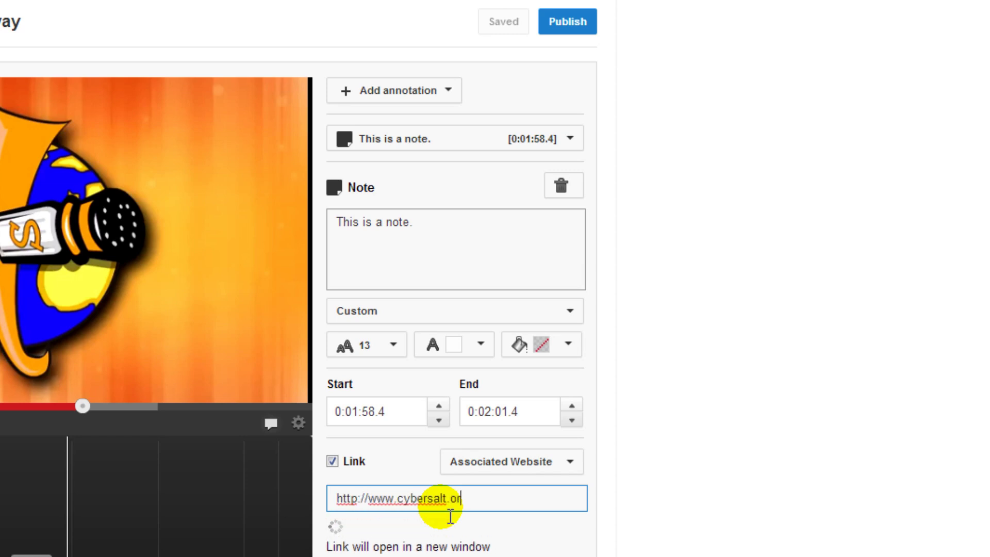
type("g")
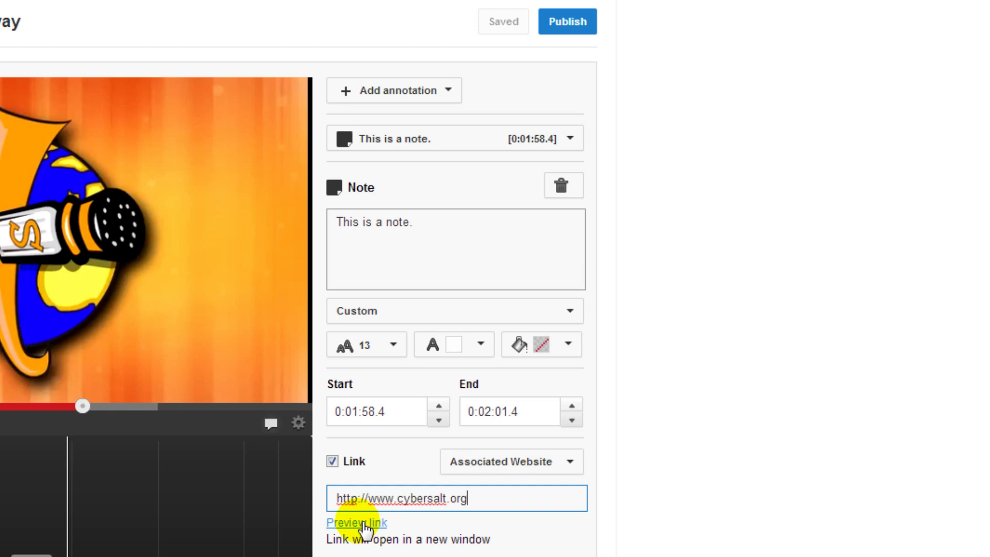
type("/")
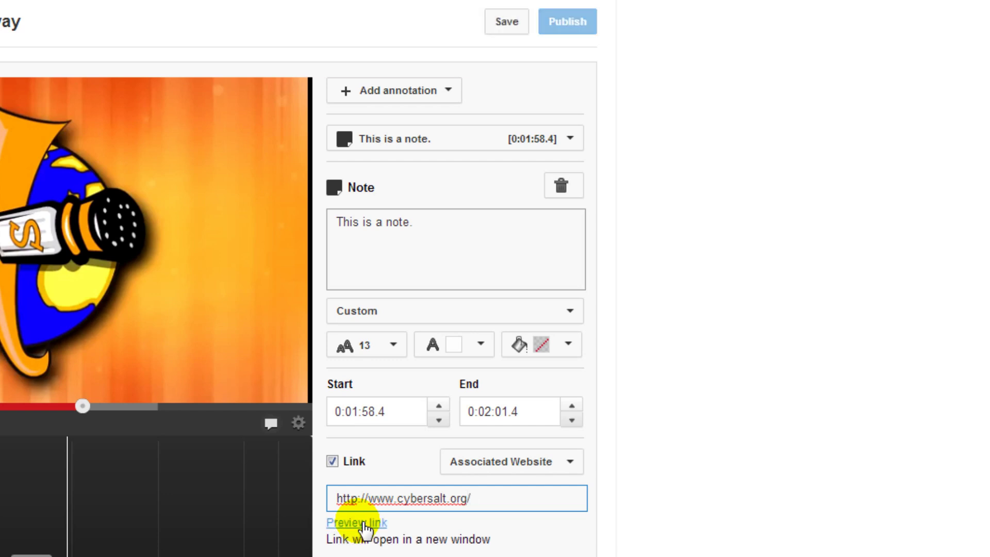
type("subcribe")
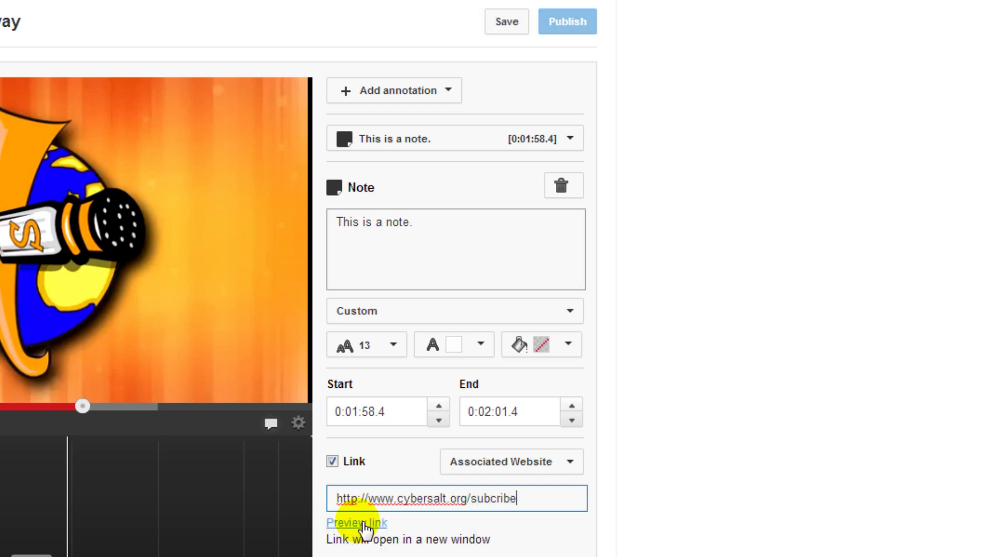